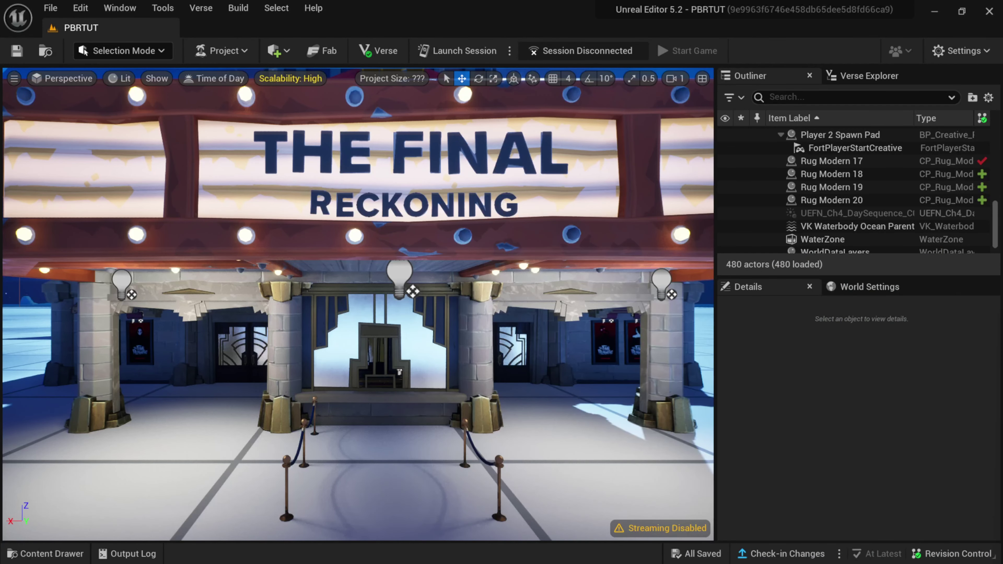
Place a Sky Light actor in the arena from Quick Add > Lights
click(283, 54)
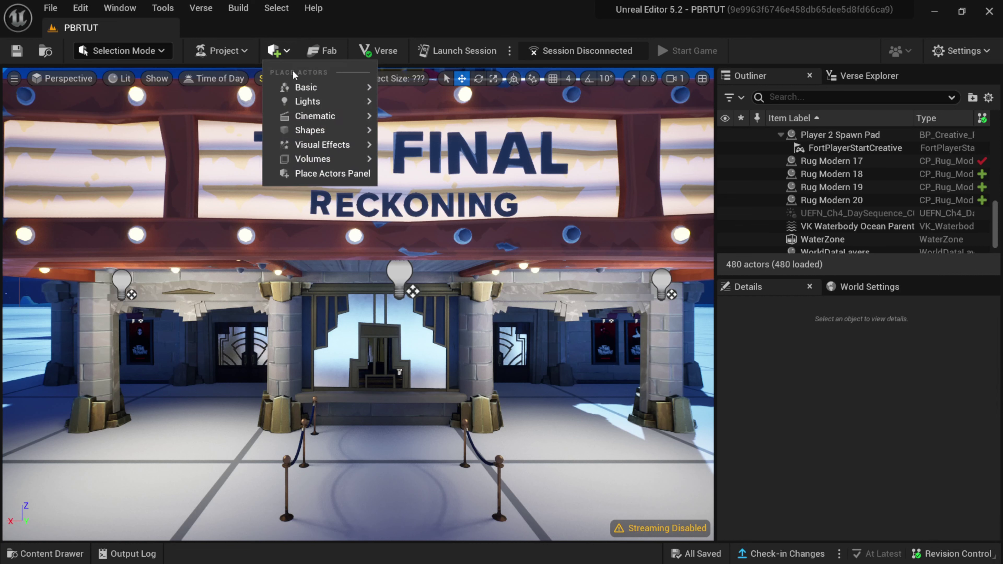
mouse_move(309, 103)
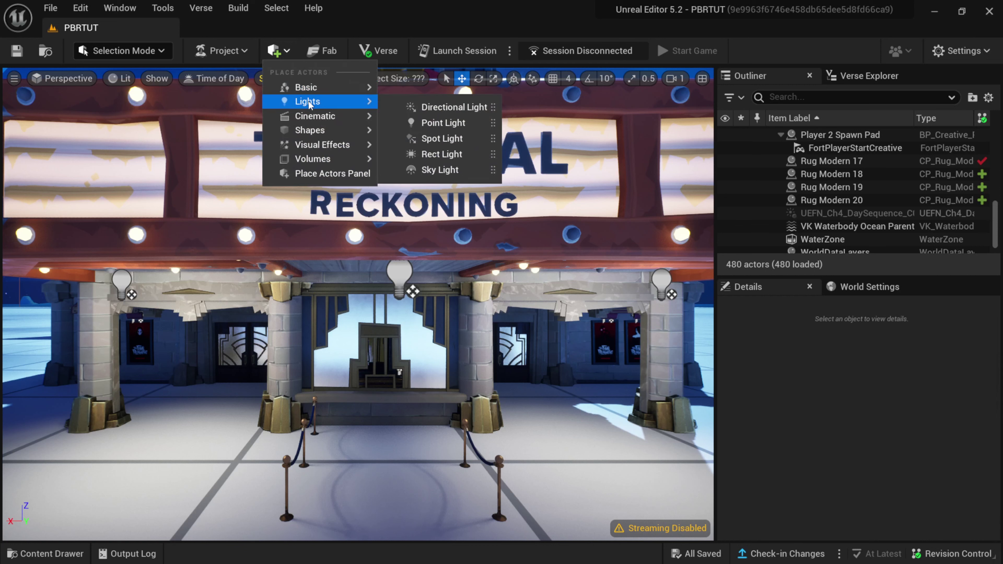
click(438, 172)
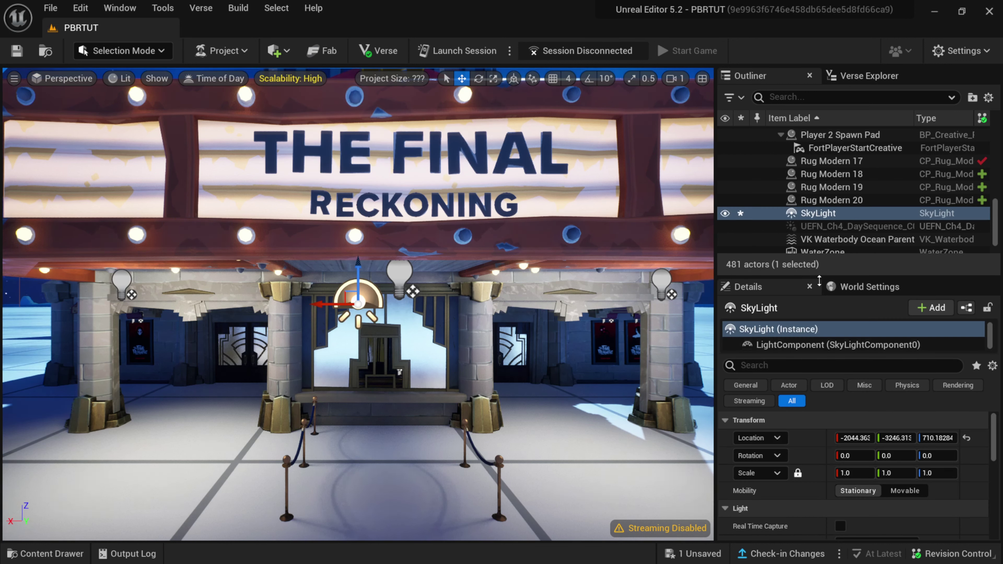
Set the Sky Light's Source Type to SLS Specified Cubemap
drag(839, 276, 839, 205)
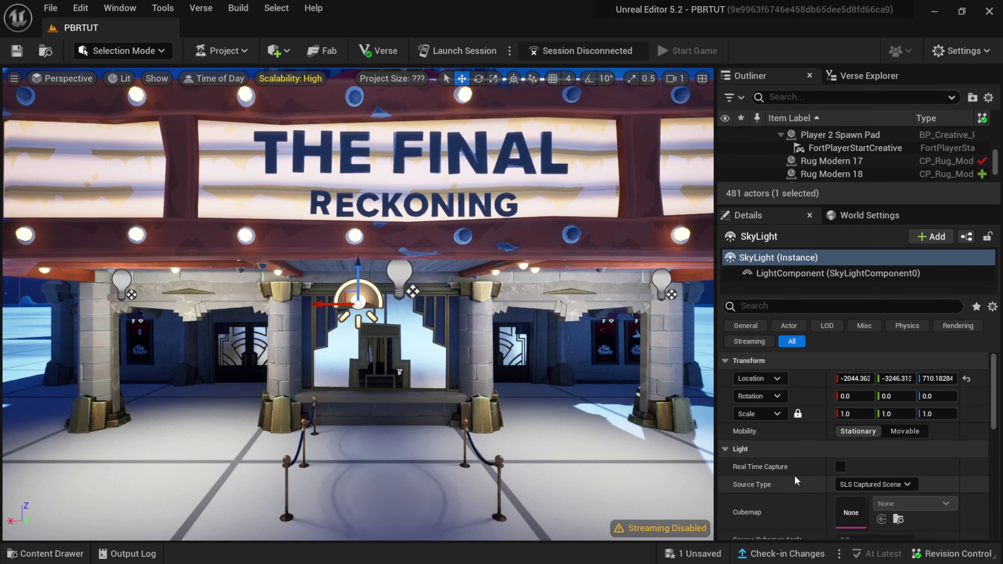
scroll(794, 476, down, 3)
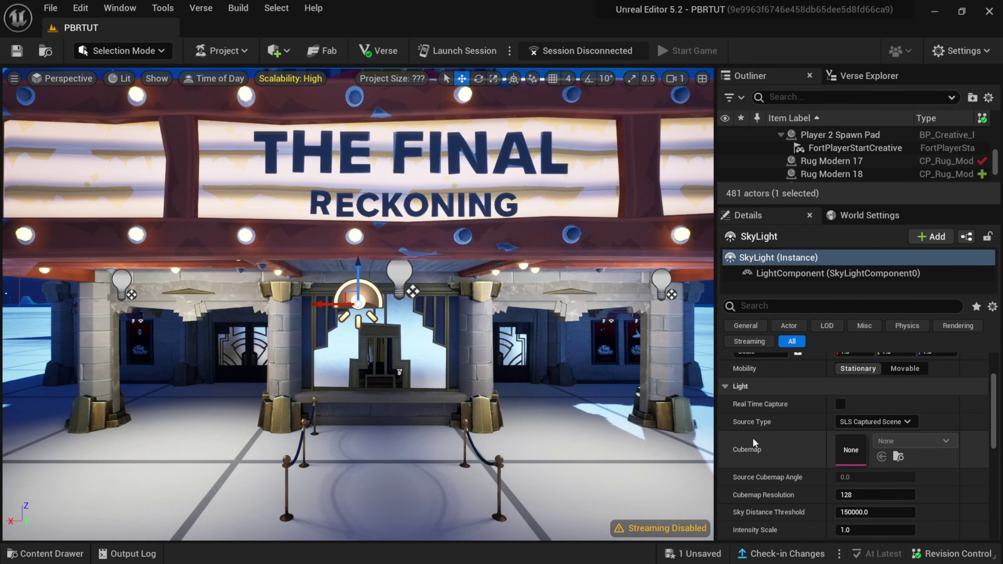
click(876, 423)
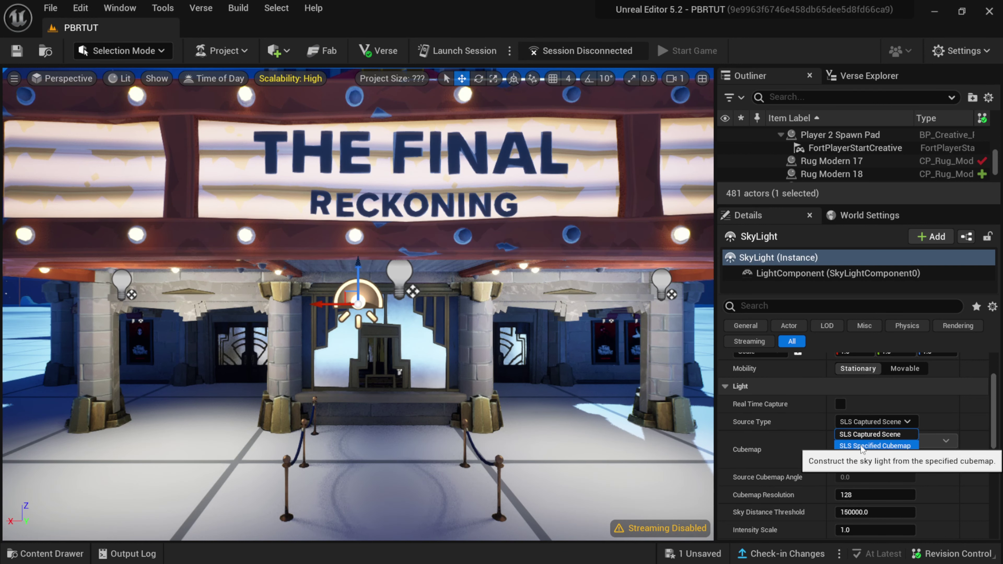
click(879, 446)
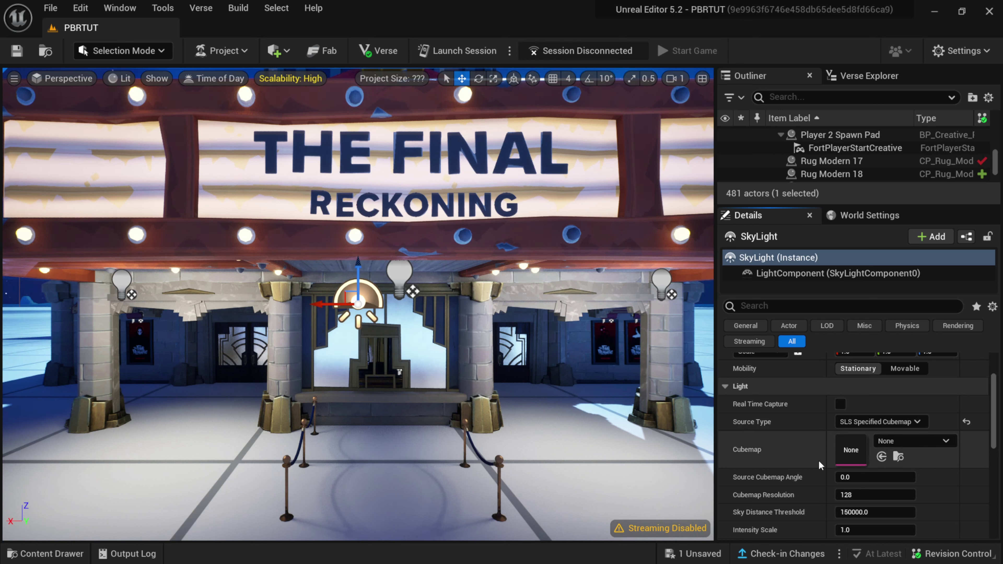
Try the Fortnite Day 01 and Evening 01 cubemaps, then settle on Fortnite Night 01
click(910, 440)
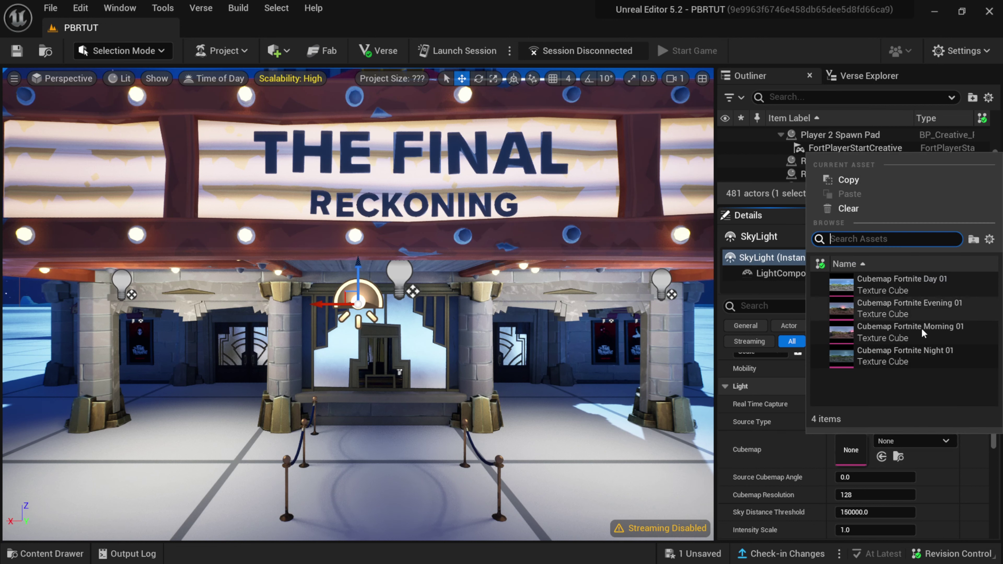
click(914, 283)
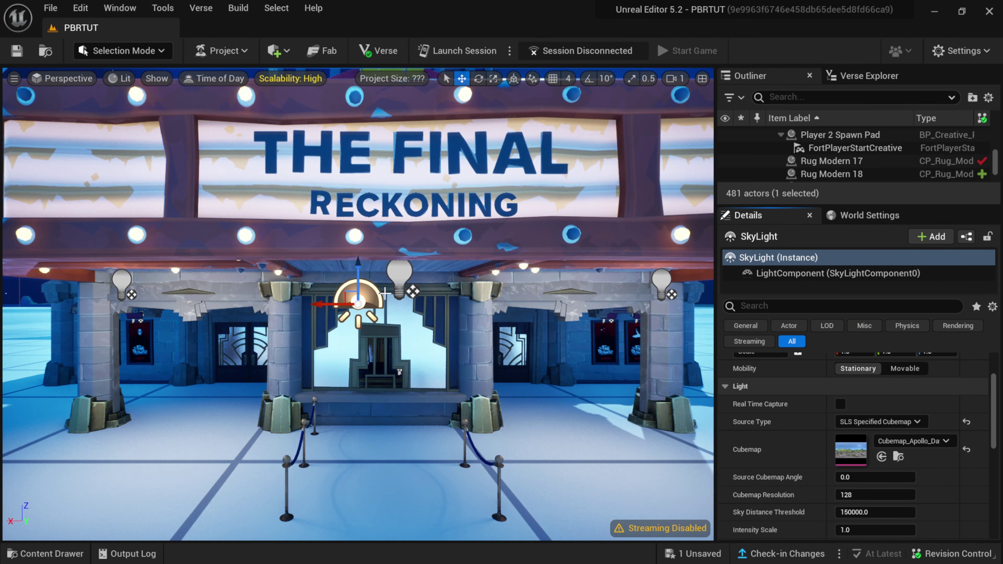
click(912, 441)
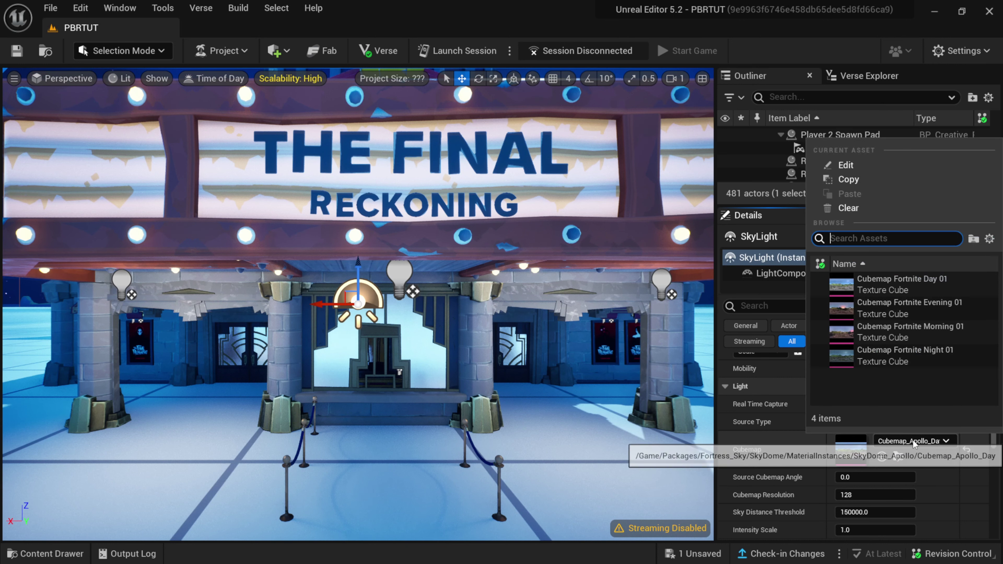
click(896, 304)
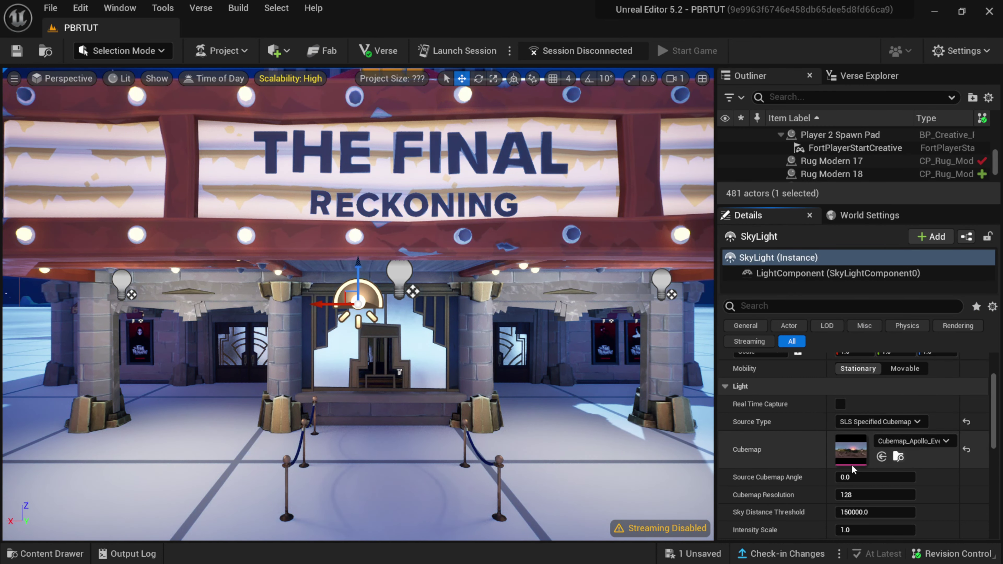
key(ctrl+z)
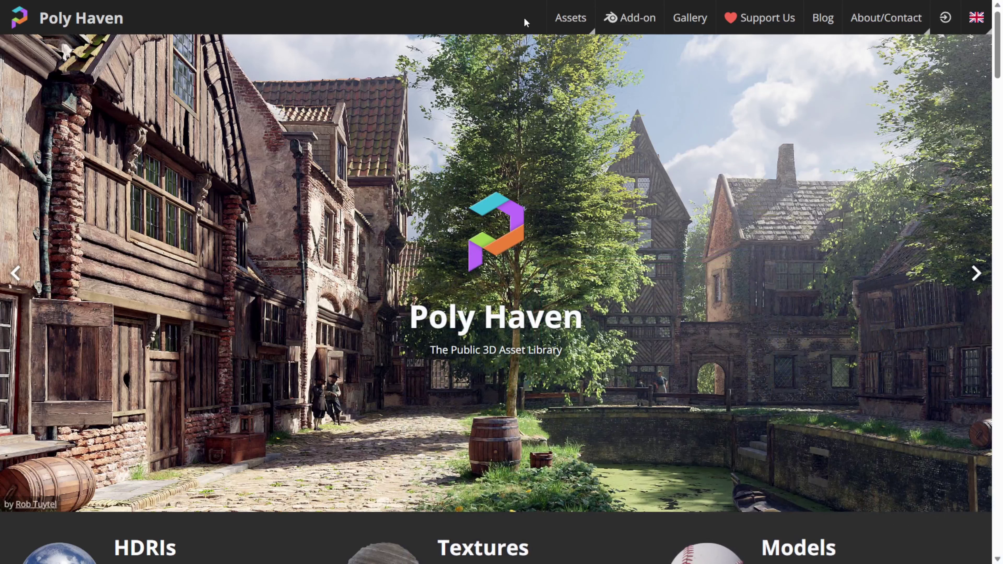
Open Poly Haven's HDRIs listing and scroll through the full library
mouse_move(570, 18)
click(567, 49)
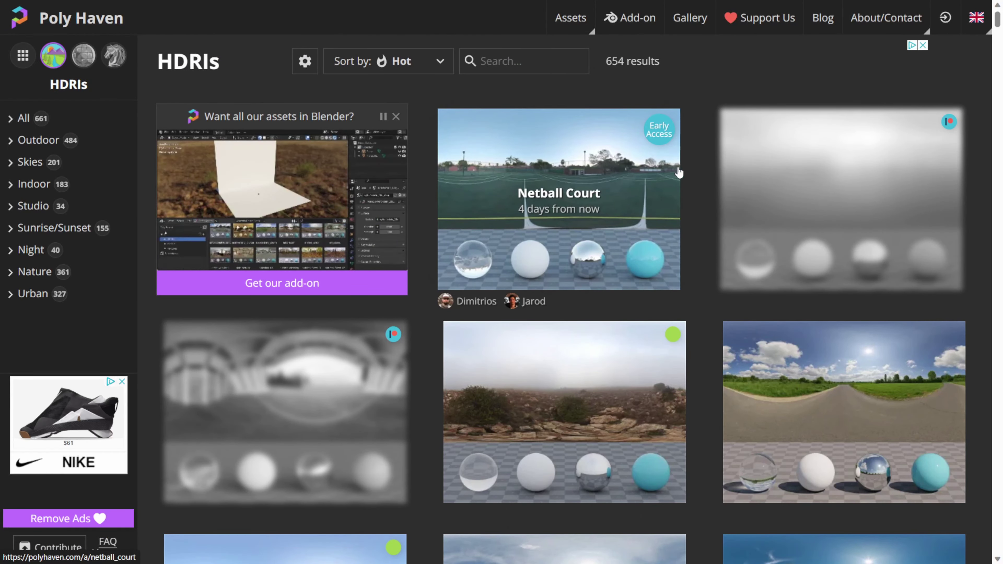
scroll(679, 178, down, 7)
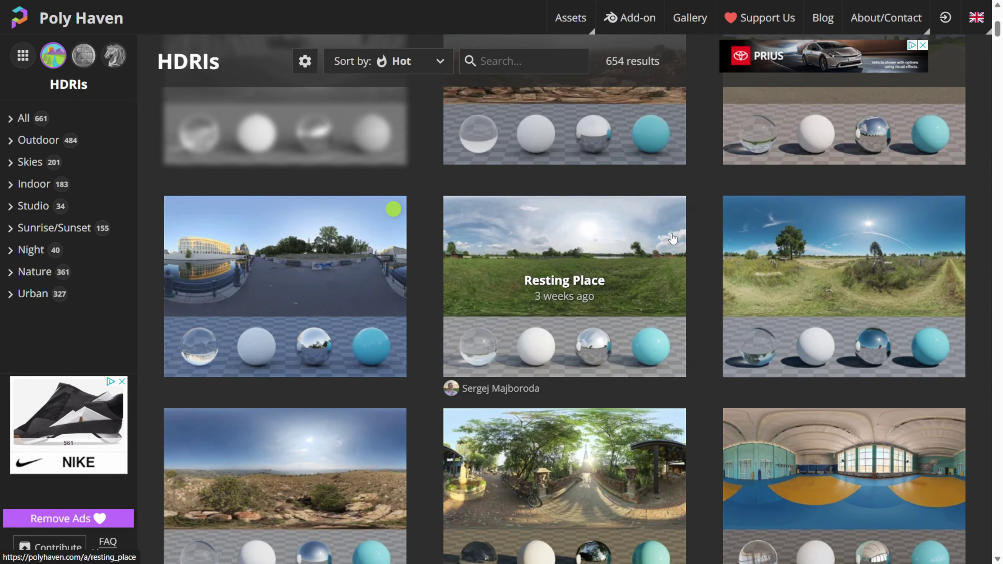
scroll(683, 237, down, 8)
scroll(680, 244, down, 7)
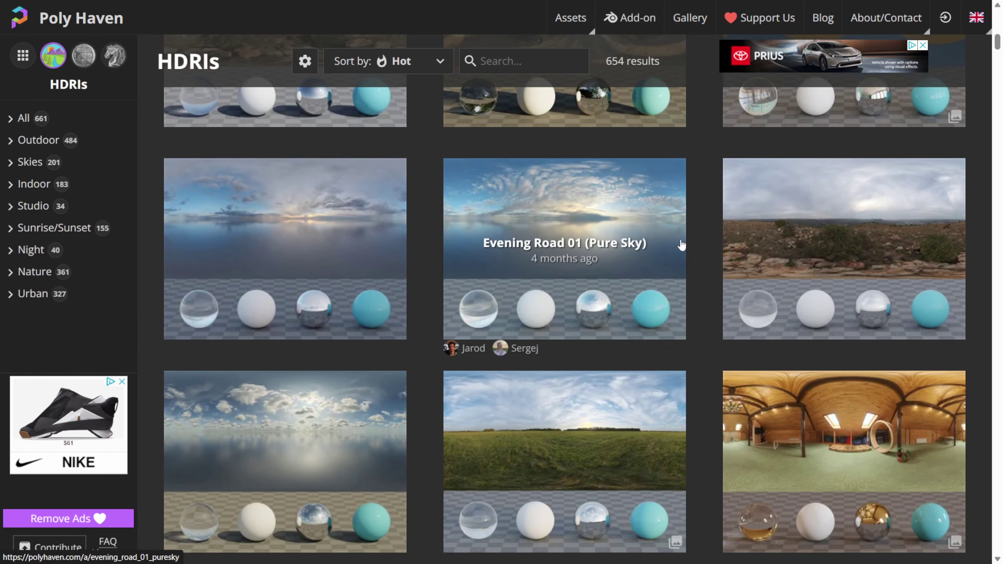
scroll(680, 244, down, 4)
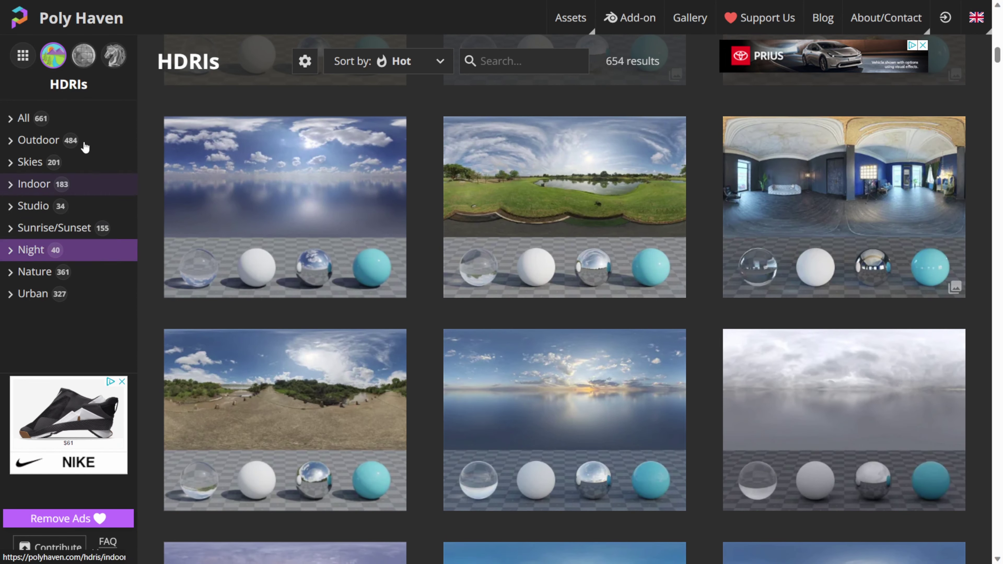
Filter the HDRIs to Nature > Night and scroll through the 16 results
click(38, 273)
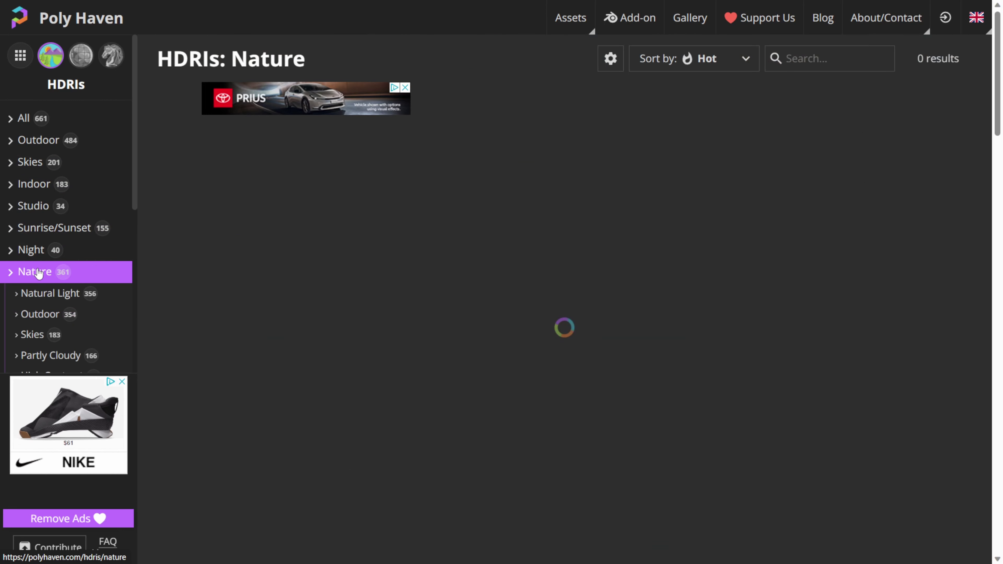
scroll(63, 276, down, 7)
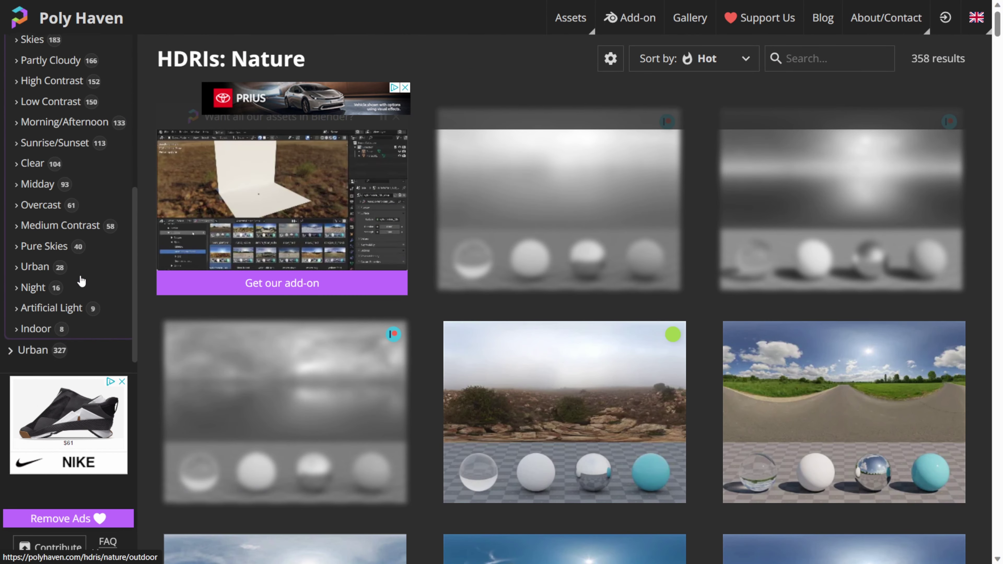
click(39, 282)
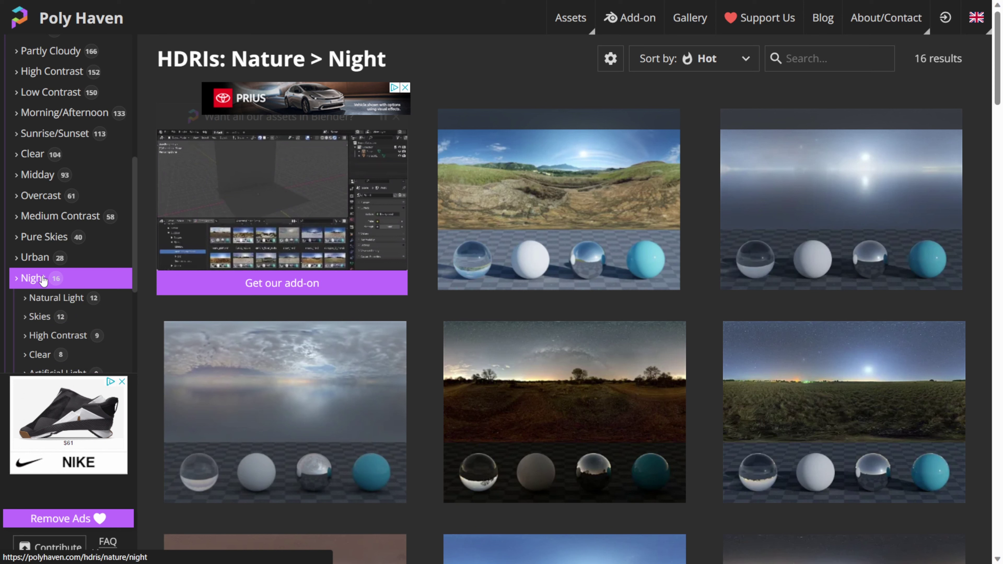
scroll(706, 296, down, 3)
scroll(707, 299, down, 8)
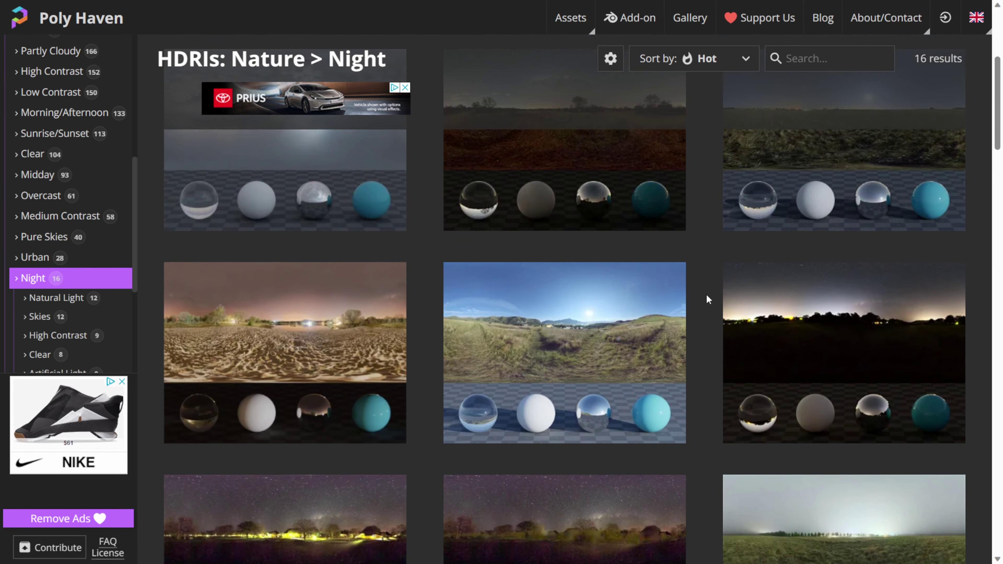
scroll(710, 301, down, 2)
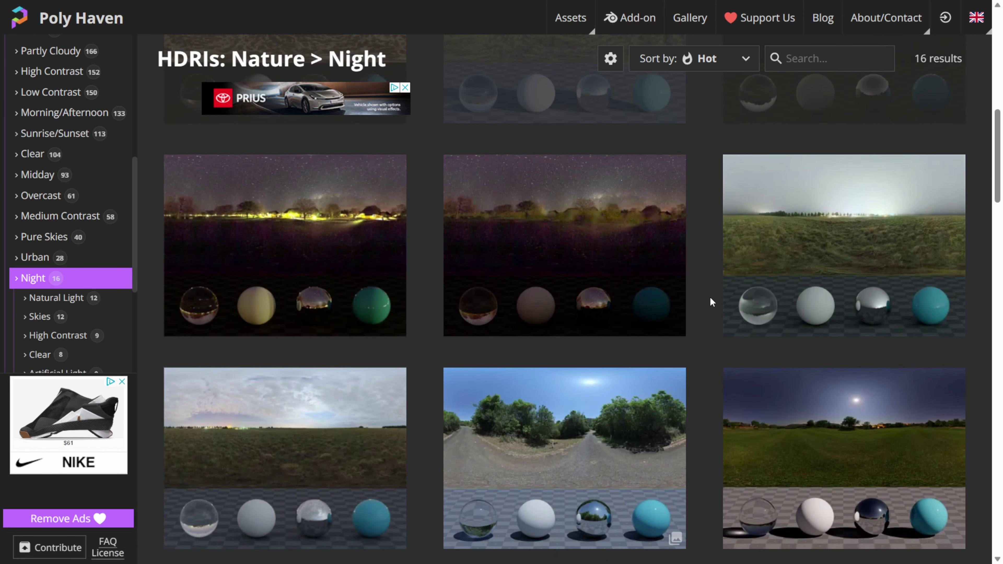
scroll(710, 301, down, 6)
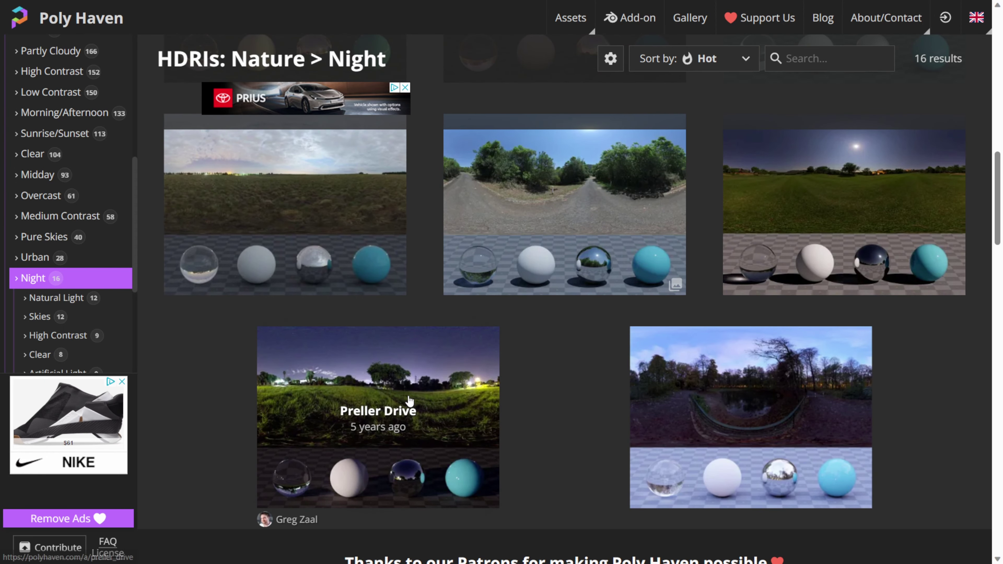
Open the Preller Drive night HDRI and download it as a 2K HDR file
click(379, 364)
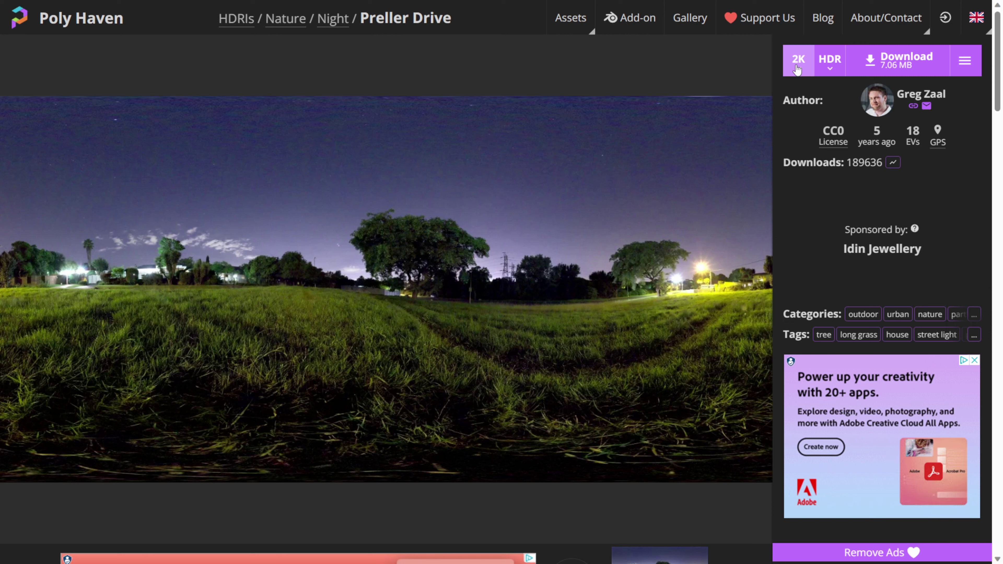
click(834, 68)
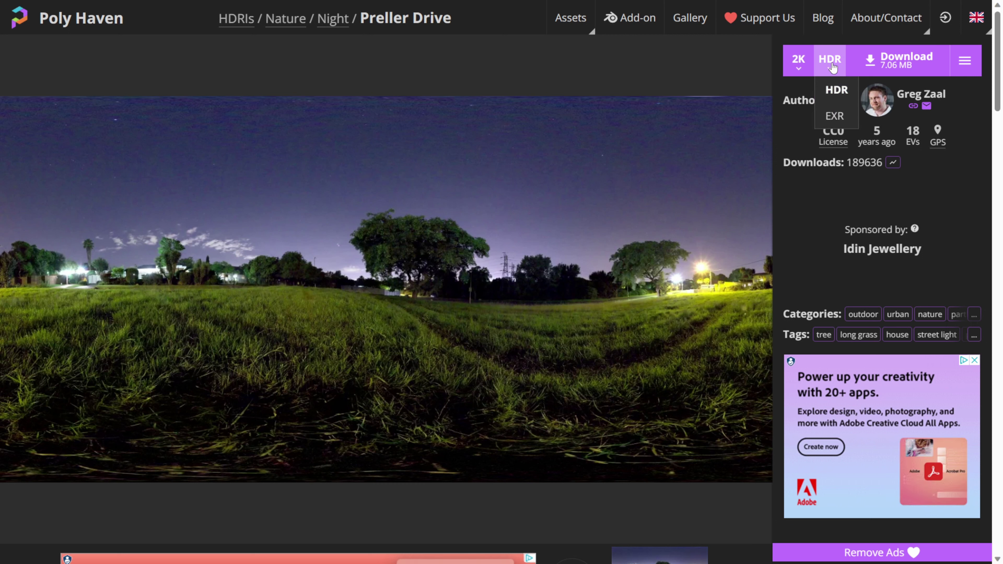
click(836, 89)
click(871, 68)
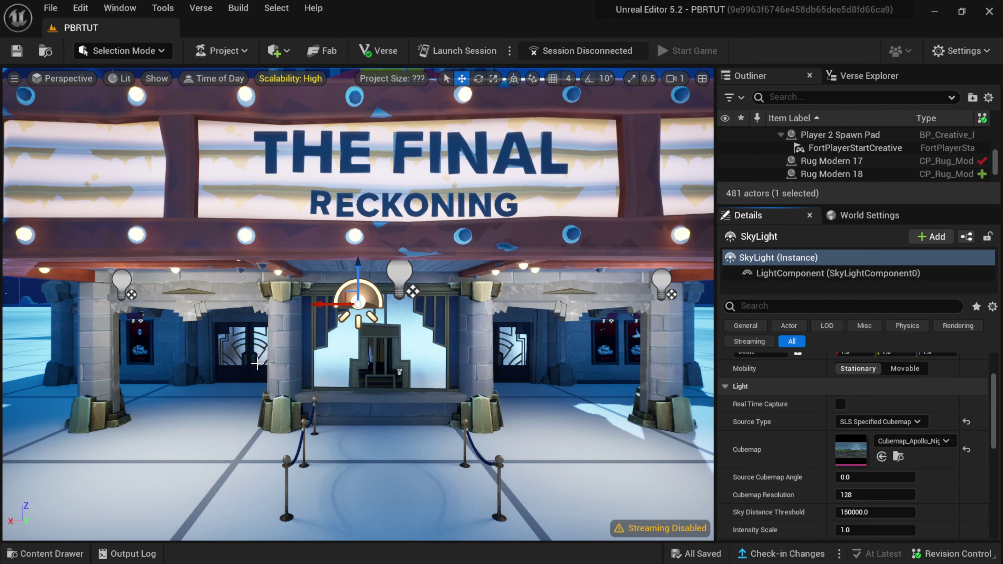
Import st_peters_square_night_2k and satara_night_no_lamps_2k into PBRTUT Content as cube textures
click(51, 554)
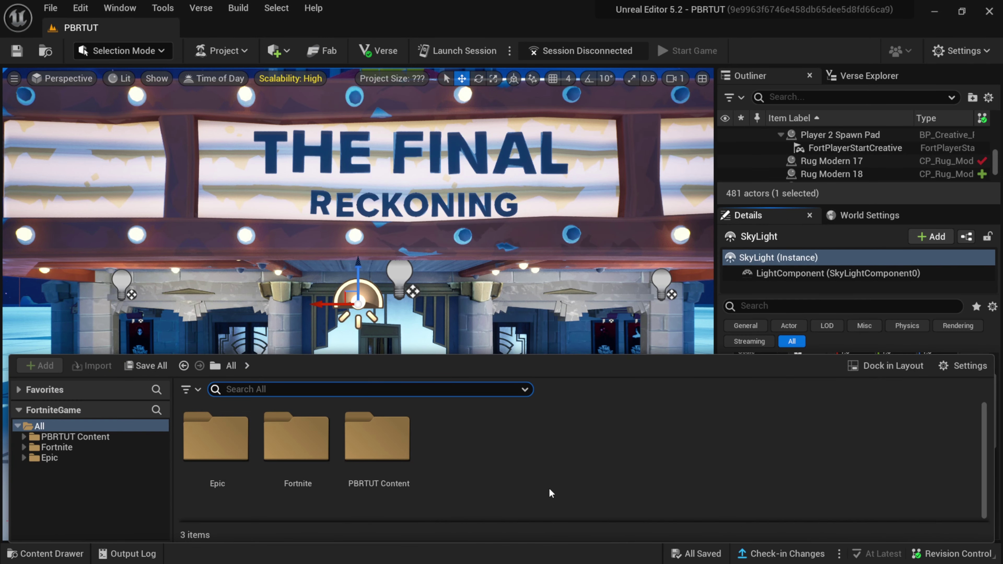
click(890, 365)
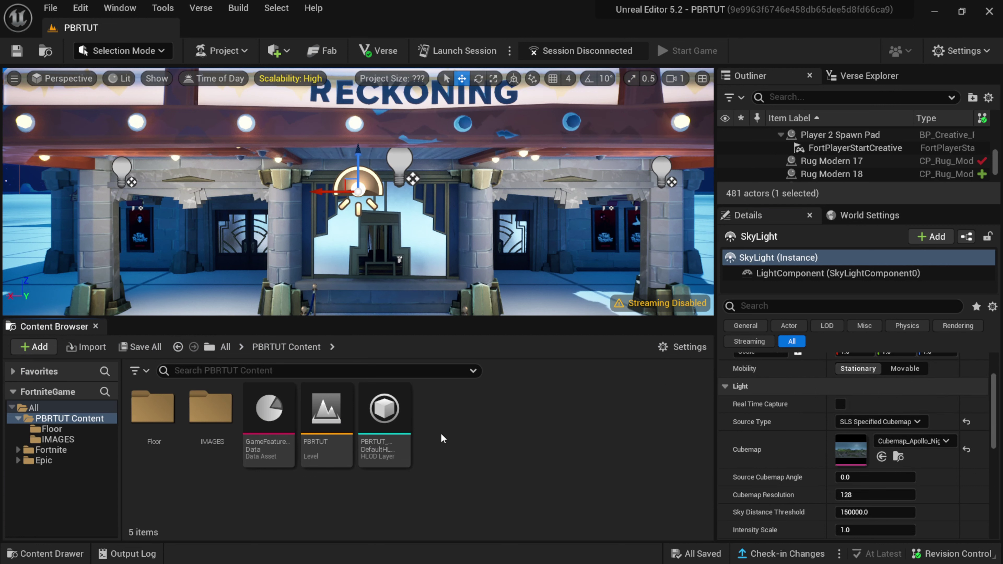
drag(990, 423, 706, 68)
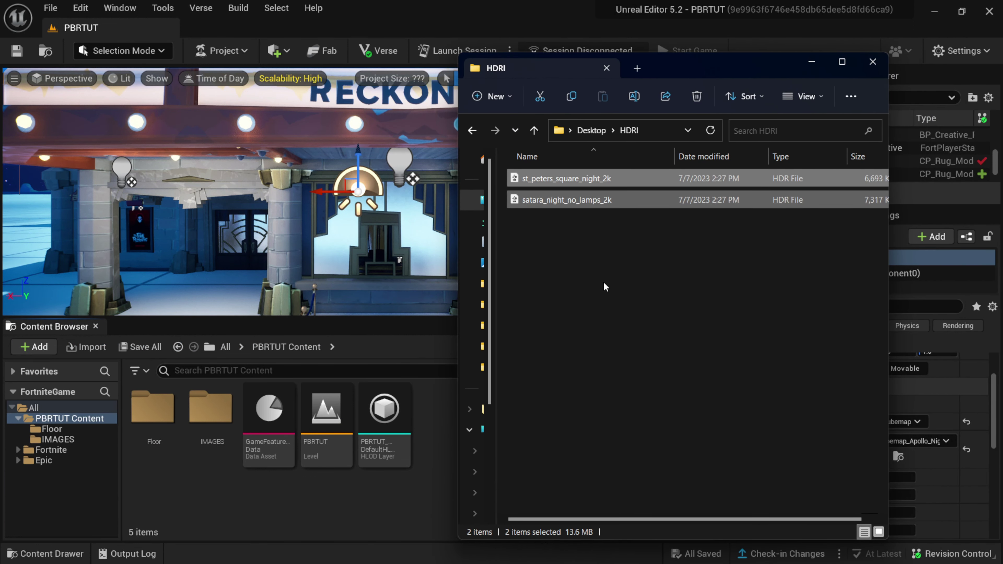
drag(576, 179, 439, 363)
drag(430, 418, 391, 490)
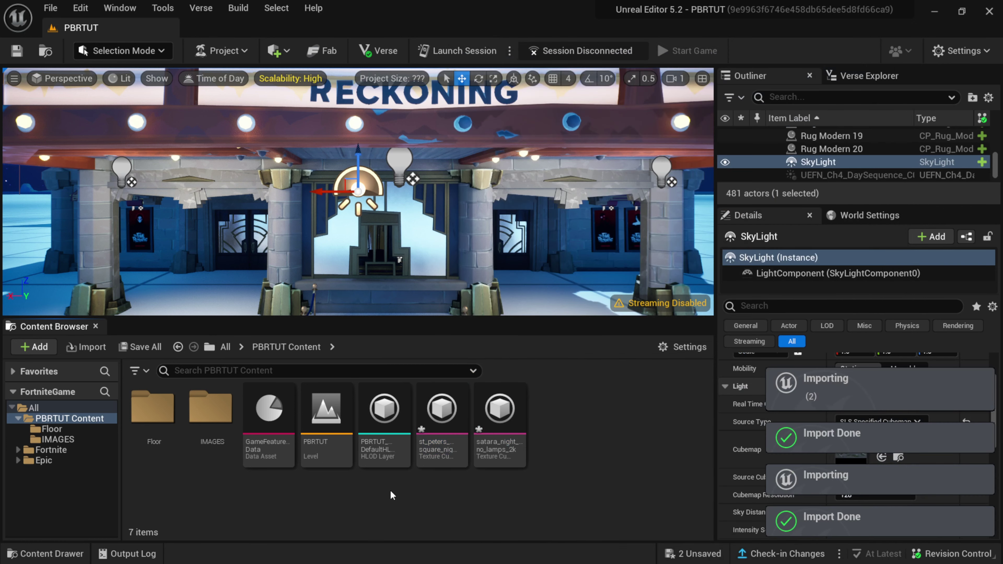
Try st_peters_square_night_2k, then assign satara_night_no_lamps_2k as the SkyLight cubemap
mouse_move(472, 415)
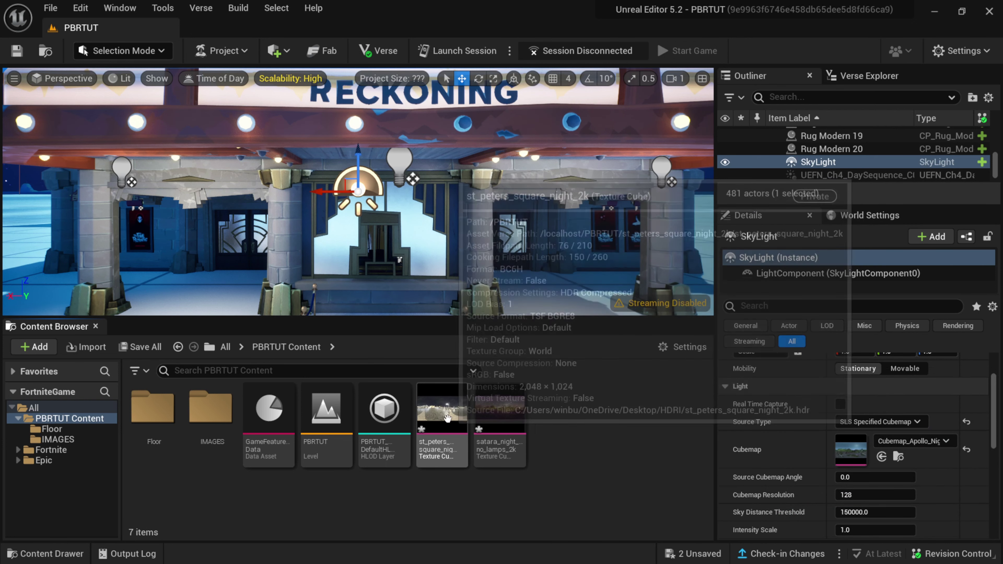
drag(439, 420, 847, 451)
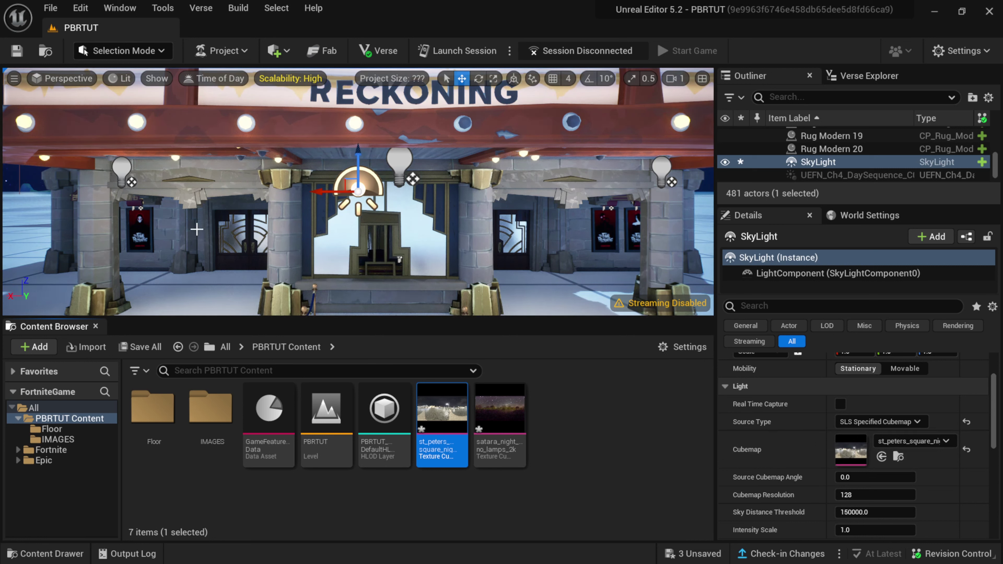
drag(503, 413, 852, 448)
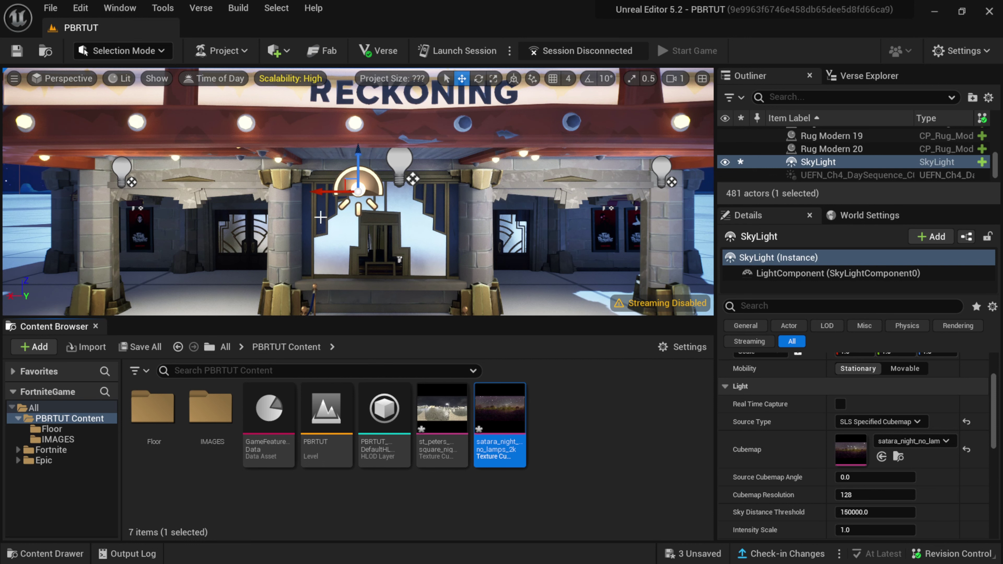
click(95, 326)
scroll(785, 446, down, 2)
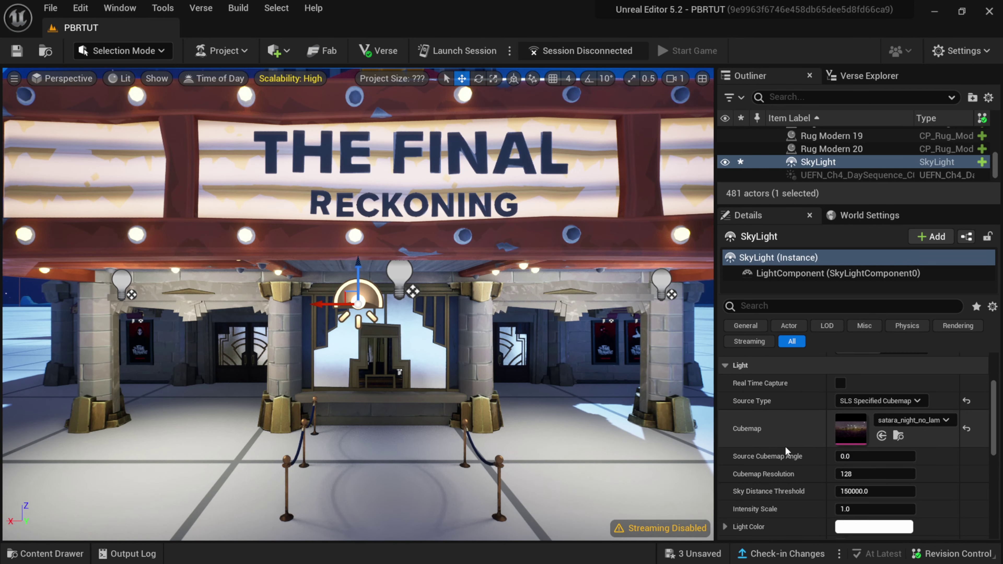
Test SkyLight Intensity Scale at 50 and 0.1, settle on 3.0, then bring up Light Color
click(855, 488)
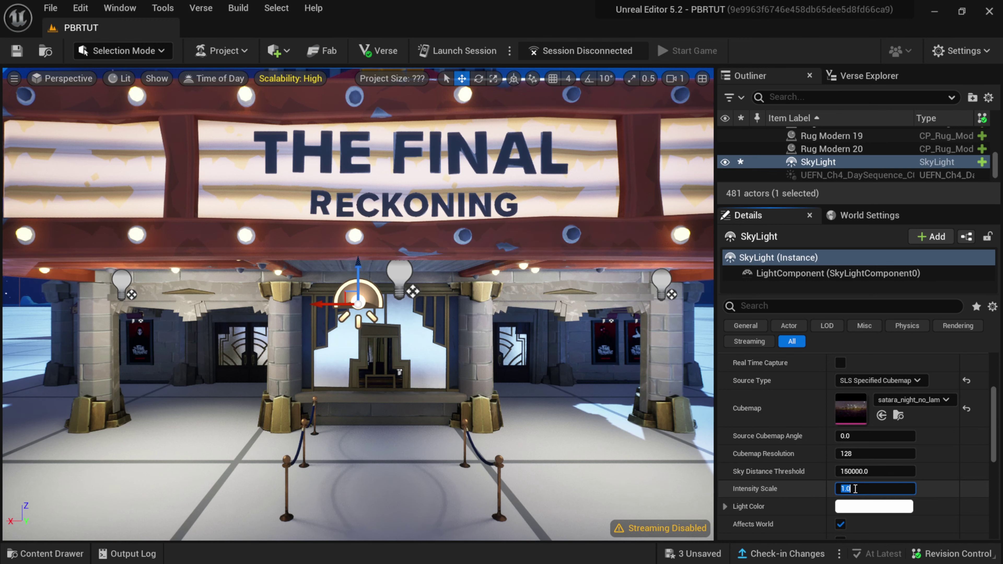
text(50)
key(Return)
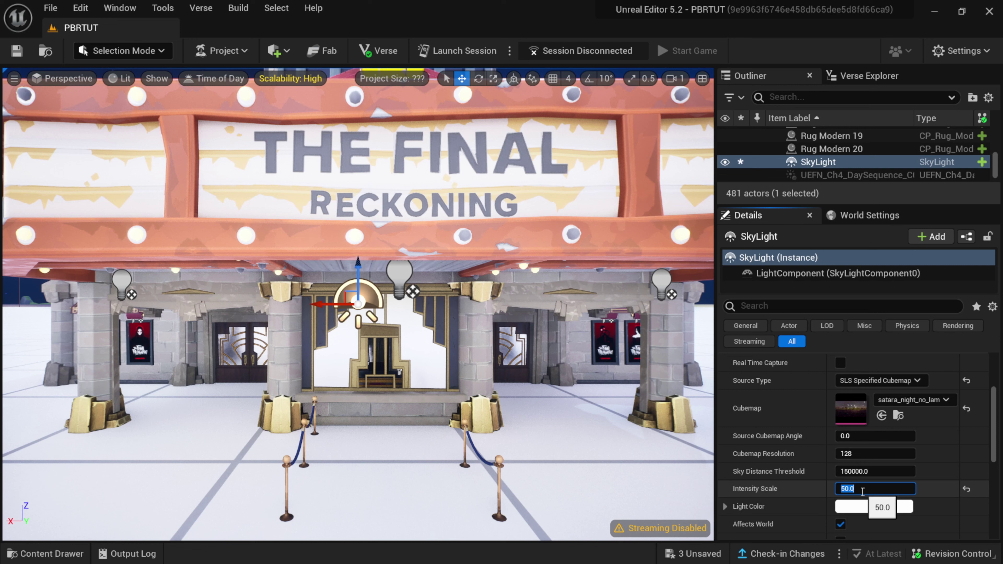
text(.1)
key(Return)
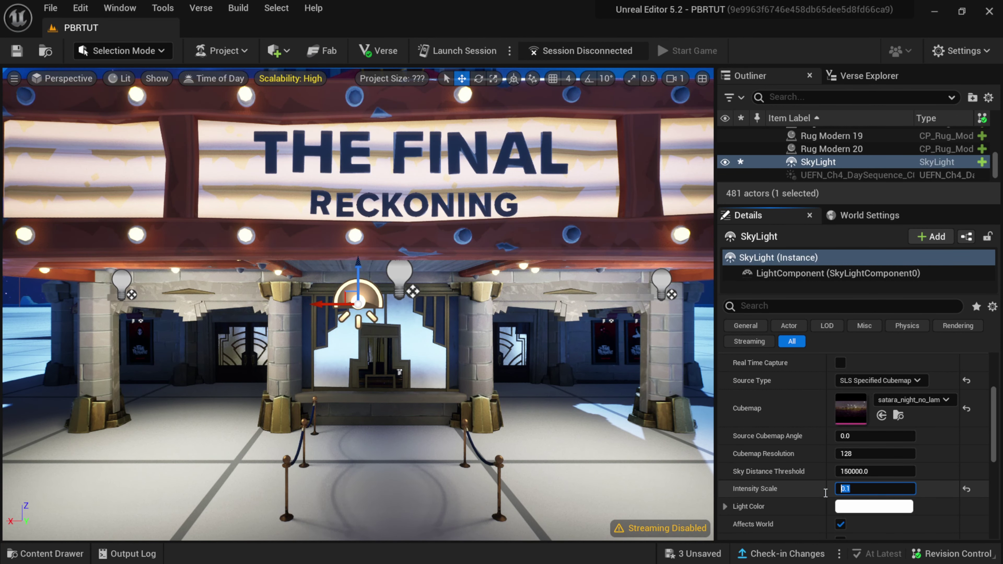
text(3)
key(Return)
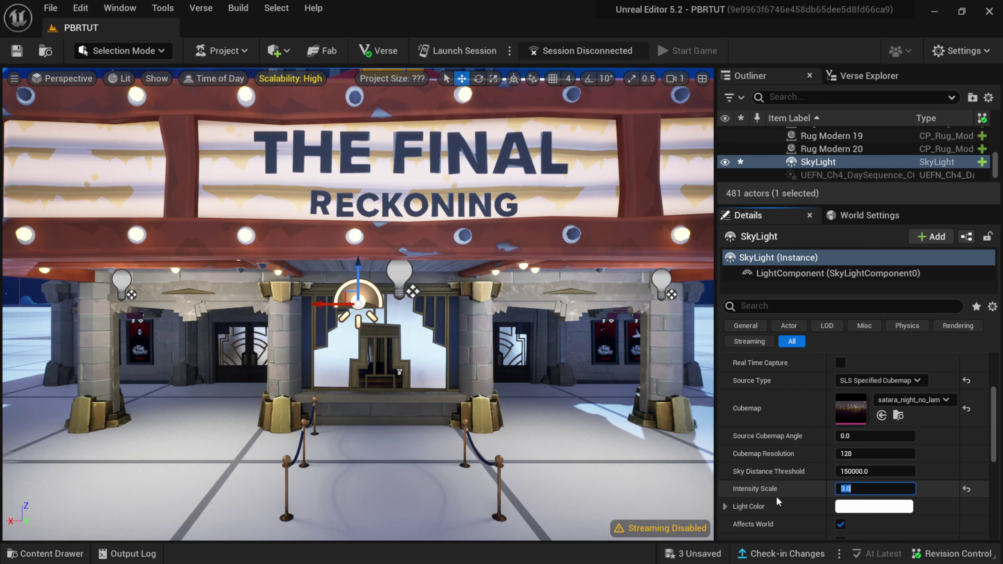
scroll(776, 496, down, 2)
click(872, 443)
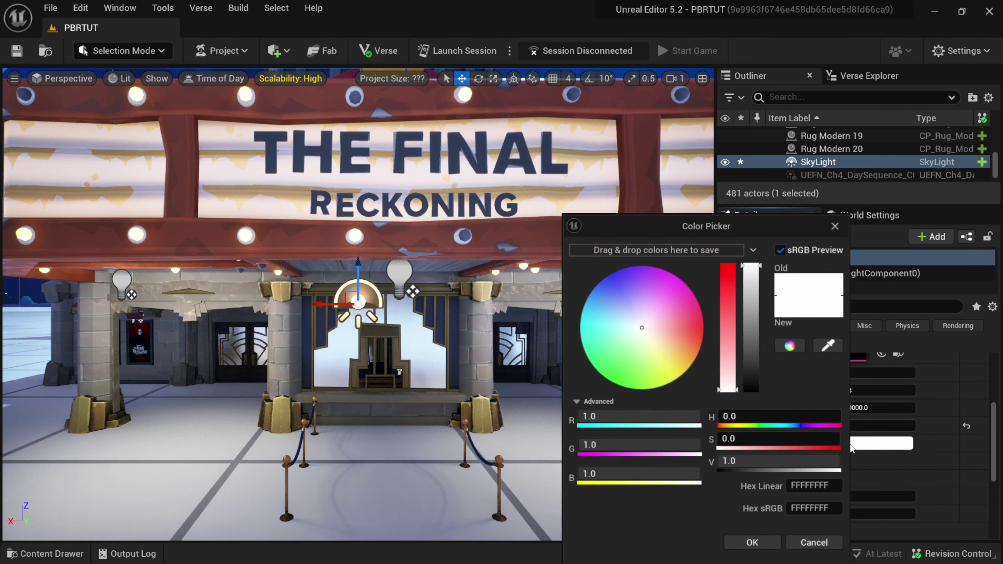
Set the SkyLight's Light Color to purple, hex B600FFFF
drag(661, 329, 640, 260)
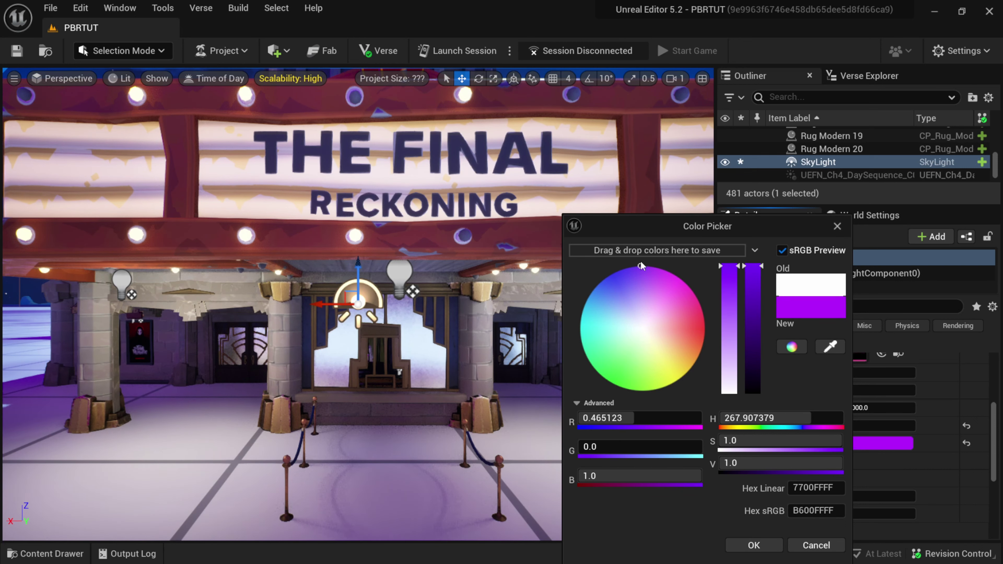
click(753, 545)
mouse_move(438, 410)
right_down()
mouse_move(439, 435)
mouse_move(440, 399)
right_up()
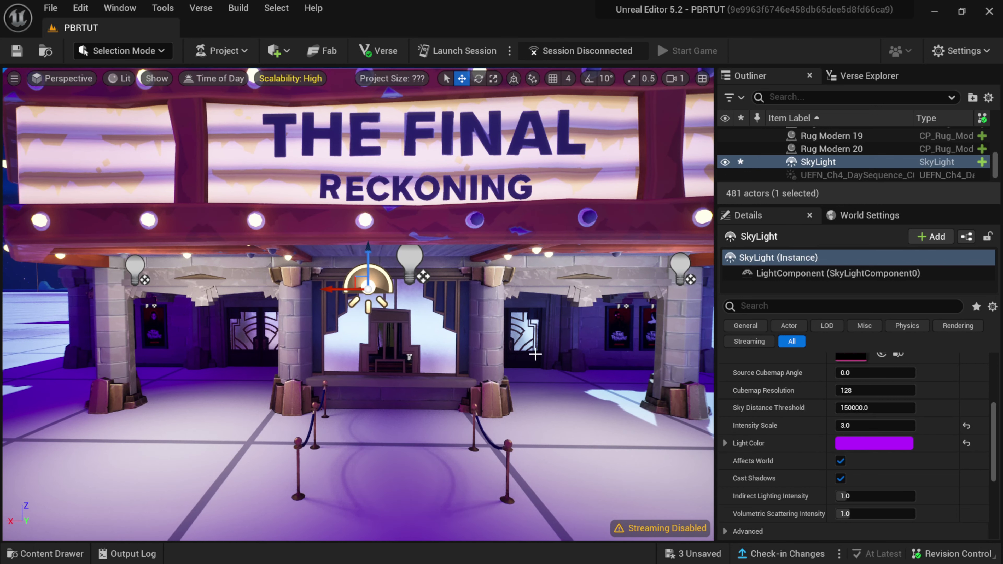
scroll(857, 449, up, 10)
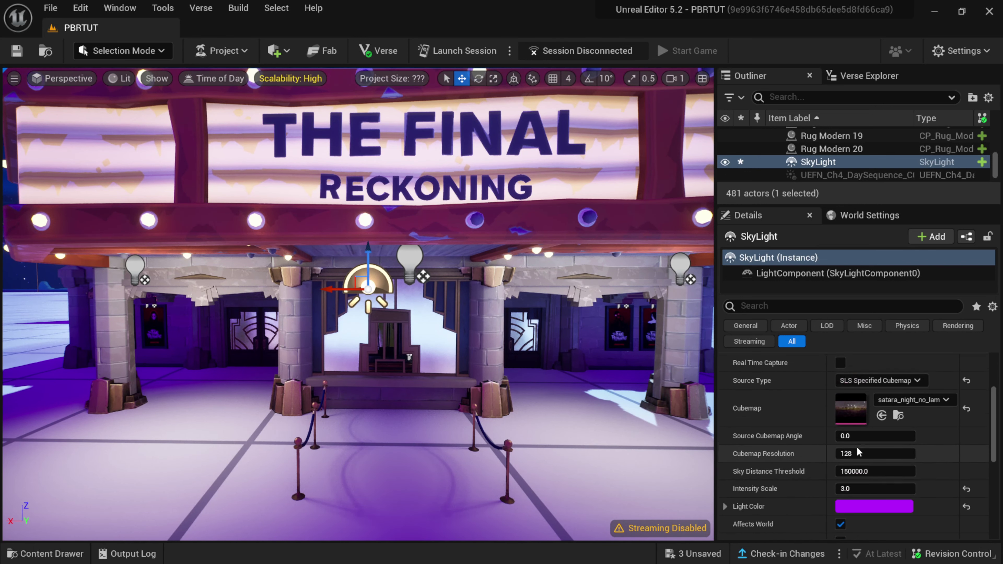